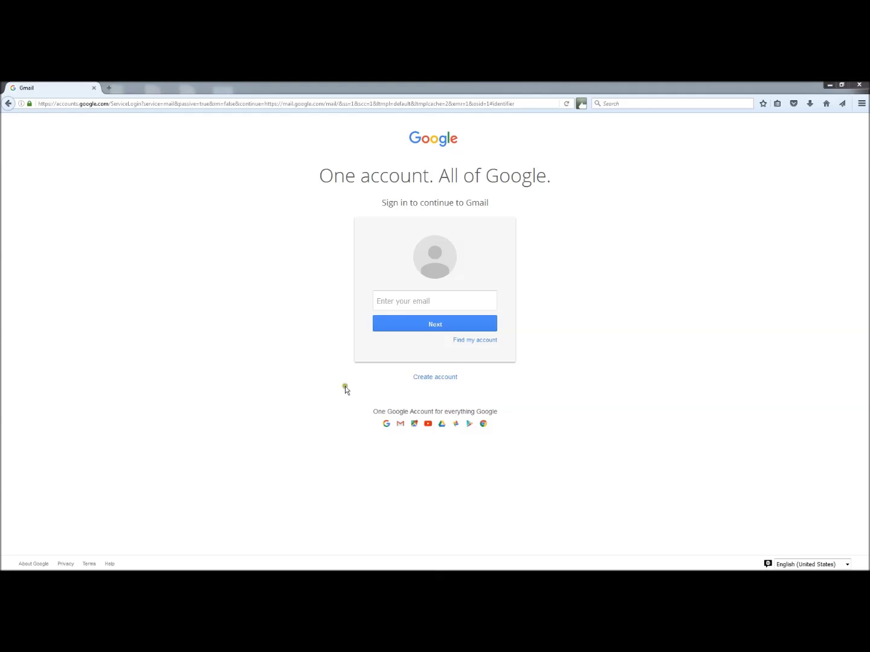
- Sign in to Gmail by entering the account's email address and password
click(468, 301)
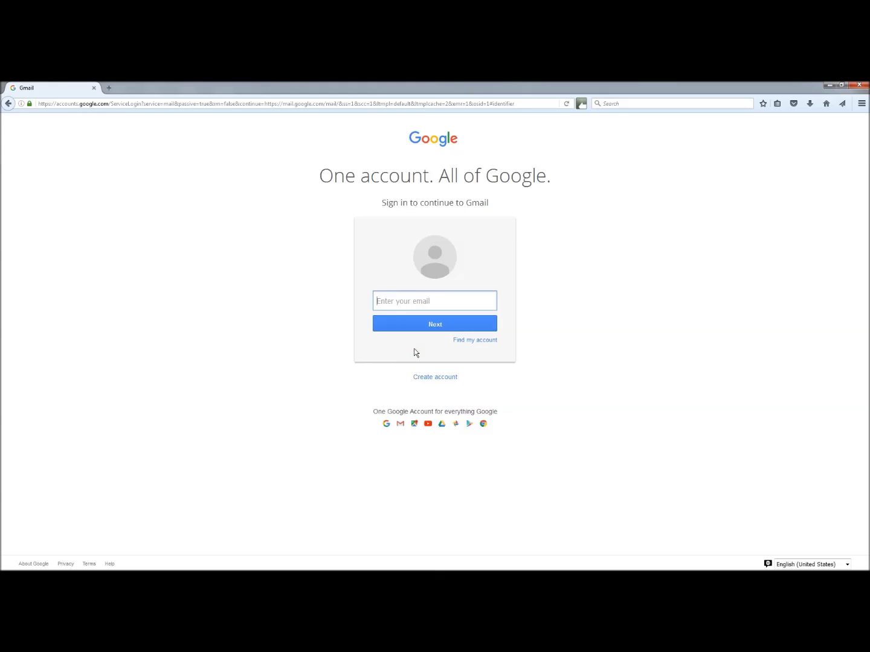
key(ctrl+v)
click(437, 323)
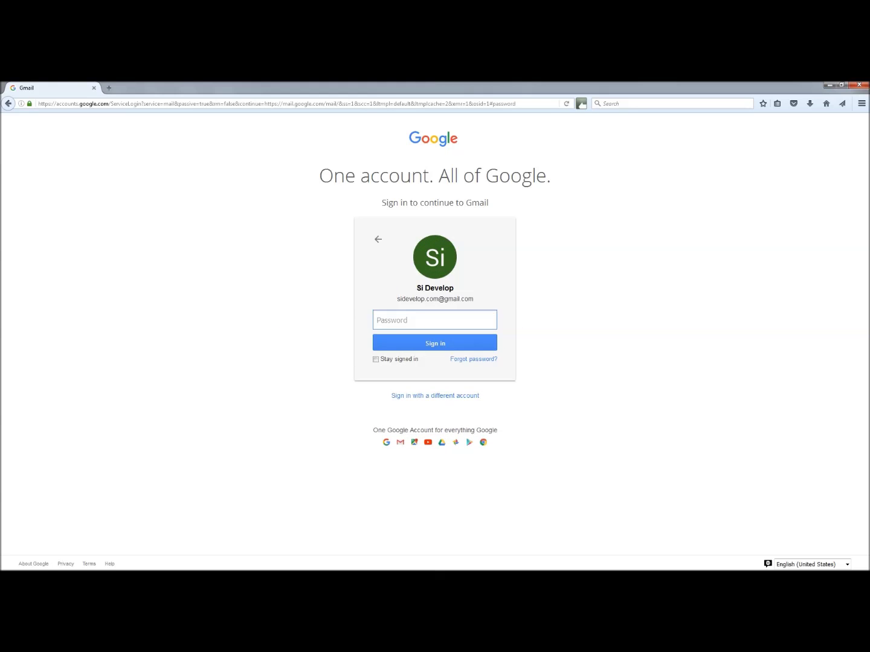
text(•••••••)
click(426, 348)
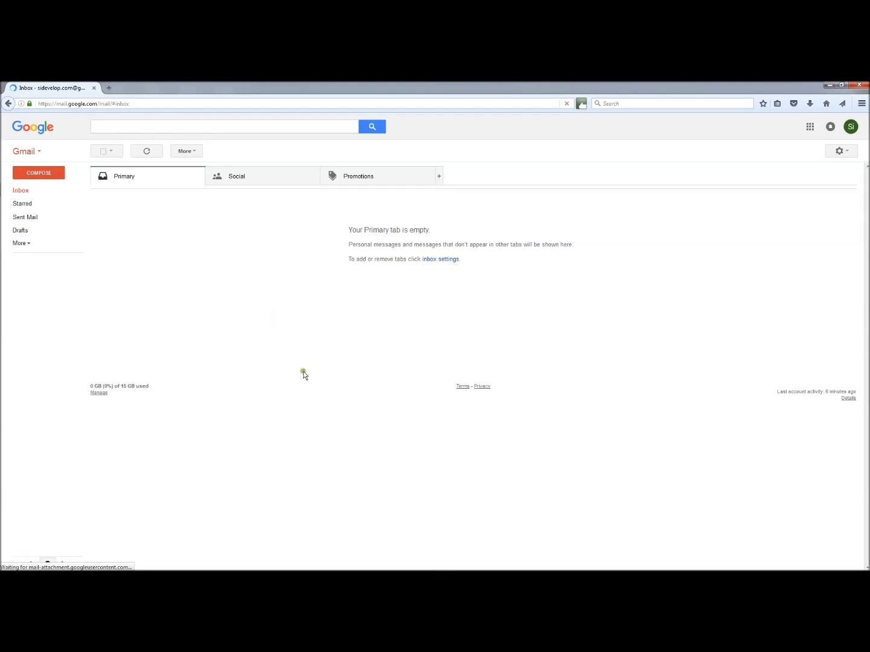
- Open the Accounts and Import page of the Gmail settings
click(839, 152)
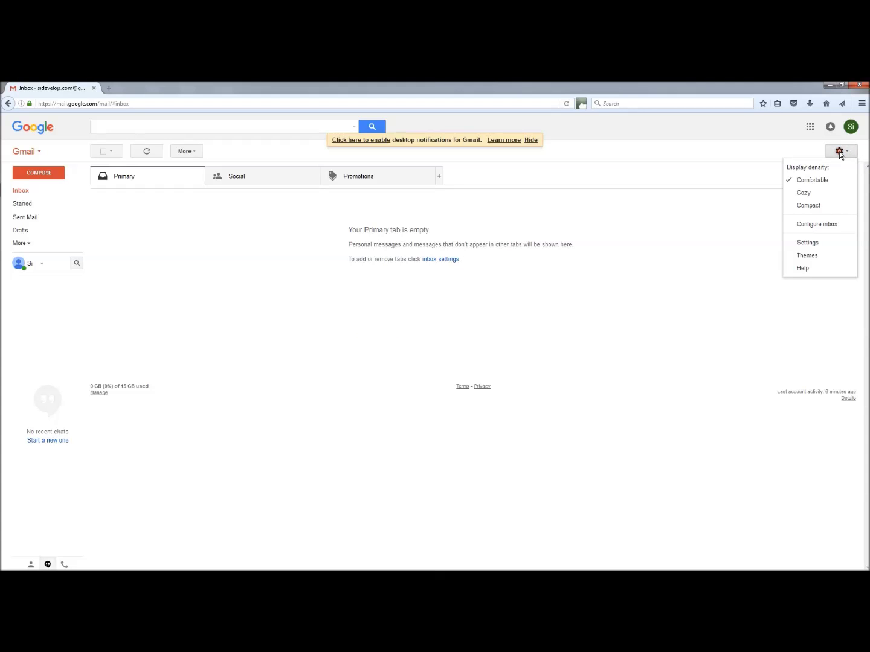
click(808, 242)
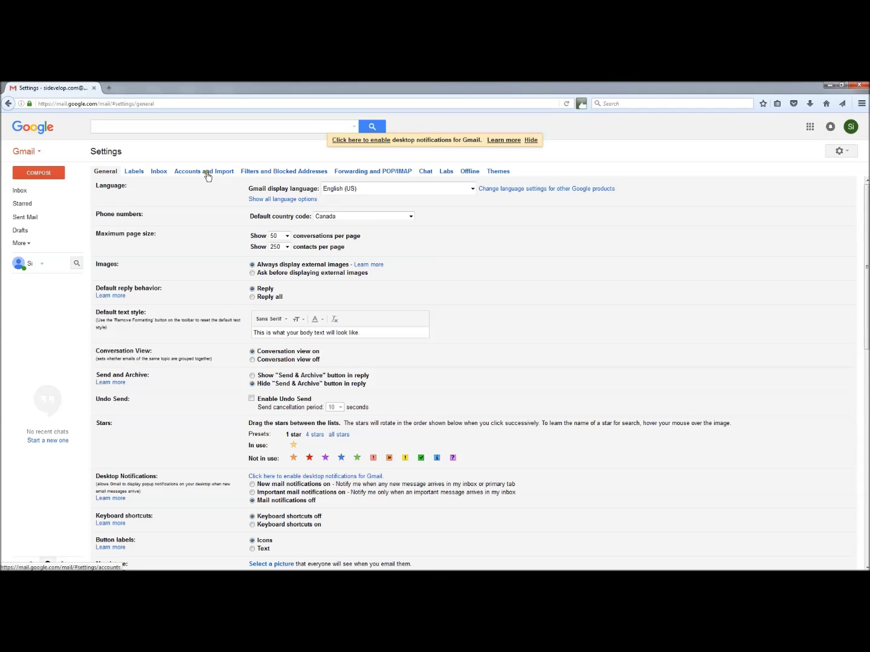
click(203, 171)
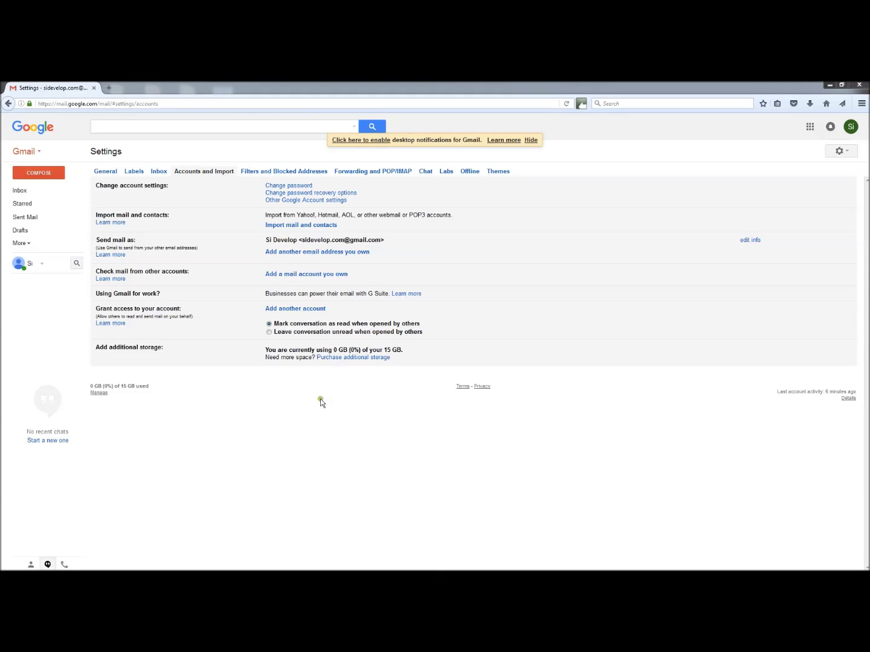
click(337, 400)
click(351, 440)
drag(103, 271, 128, 272)
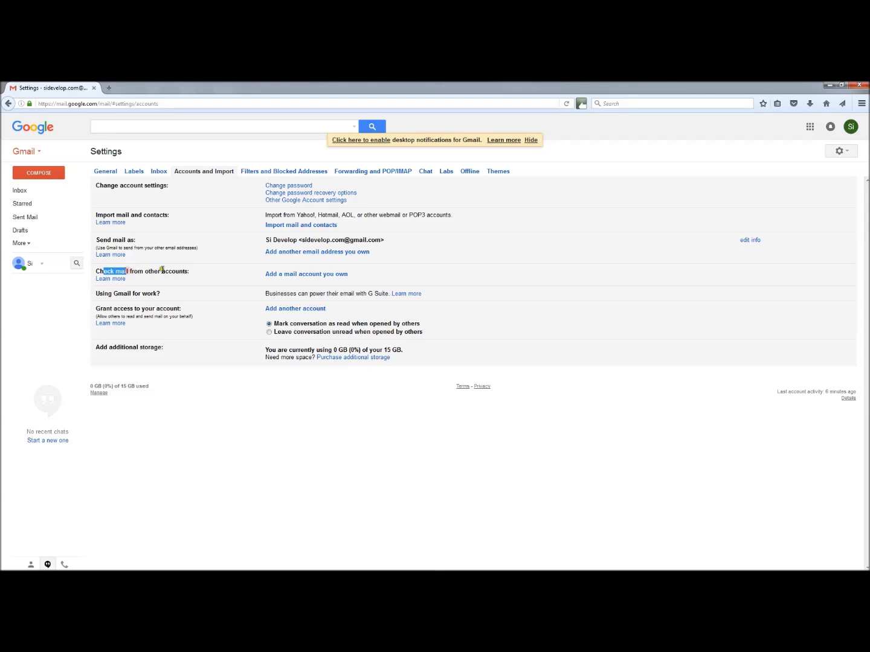
- Start adding an owned mail account to check mail from, entering the custom-domain email address
click(309, 274)
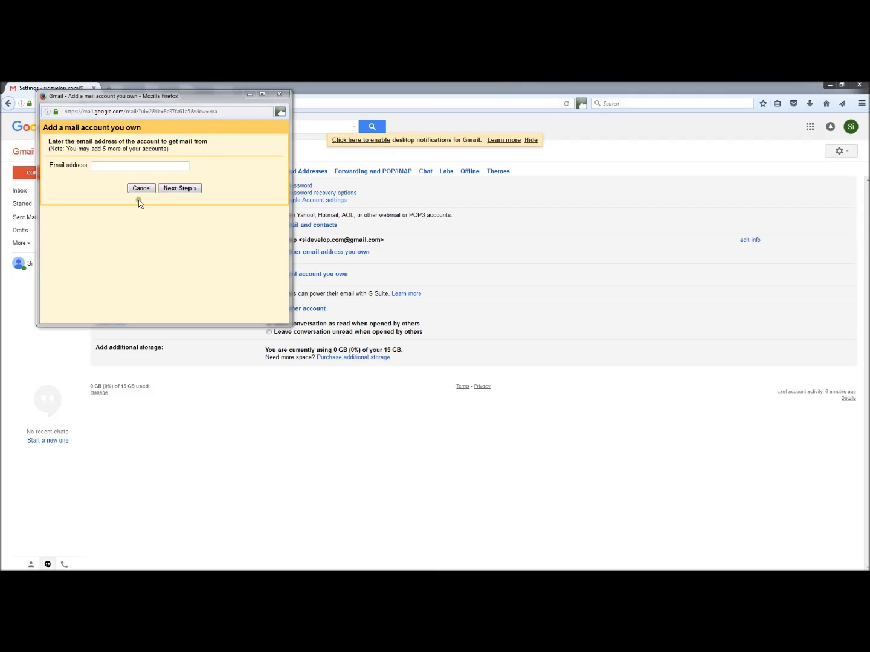
click(99, 169)
key(ctrl+v)
click(181, 188)
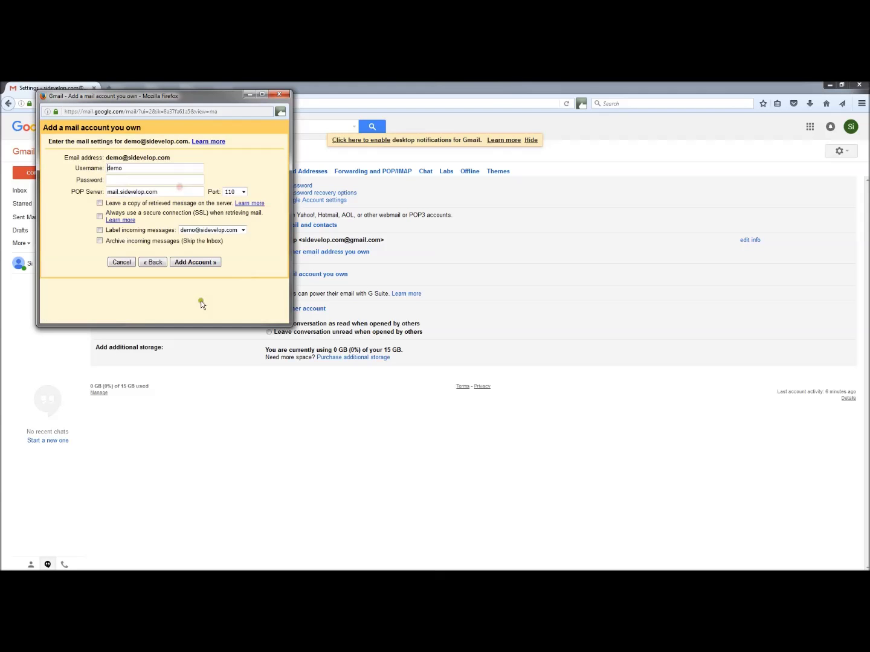
- Set the POP login's username to the full email address and enter the mailbox password
click(127, 169)
double_click(127, 170)
key(ctrl+v)
key(alt+Tab)
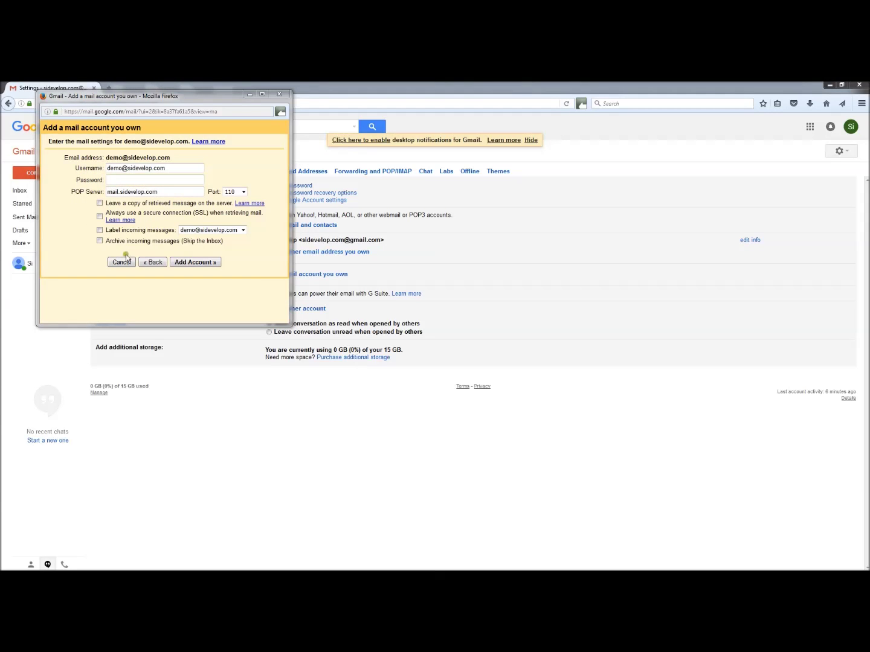
click(107, 181)
key(ctrl+v)
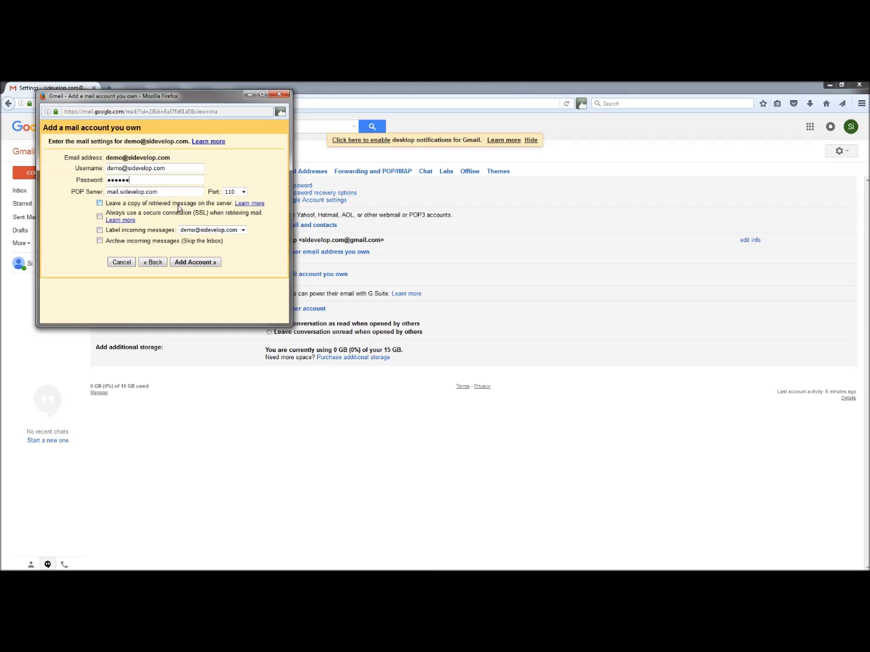
- Add the POP mail account and decline the offer to send mail from its address
click(187, 264)
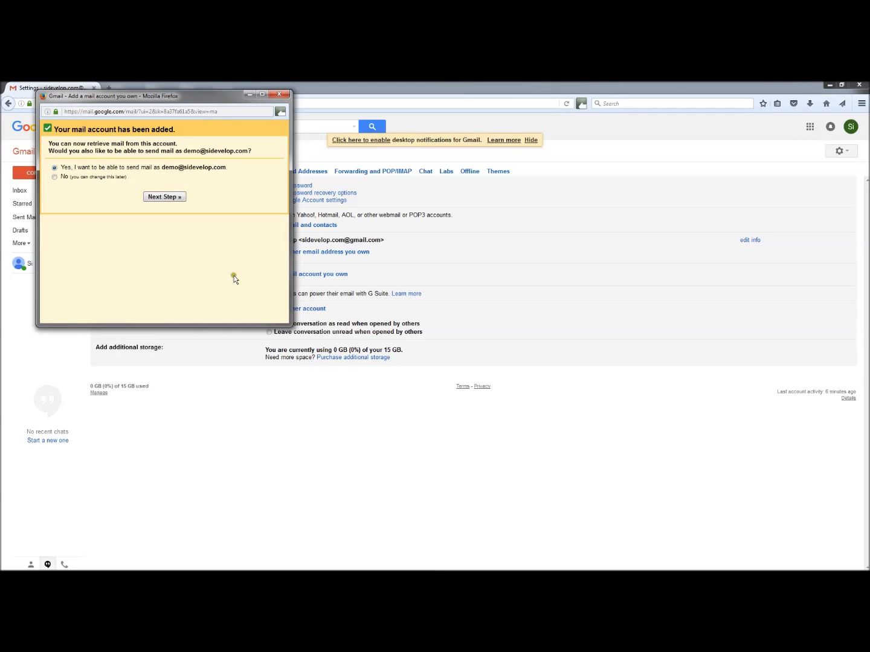
click(62, 177)
click(166, 198)
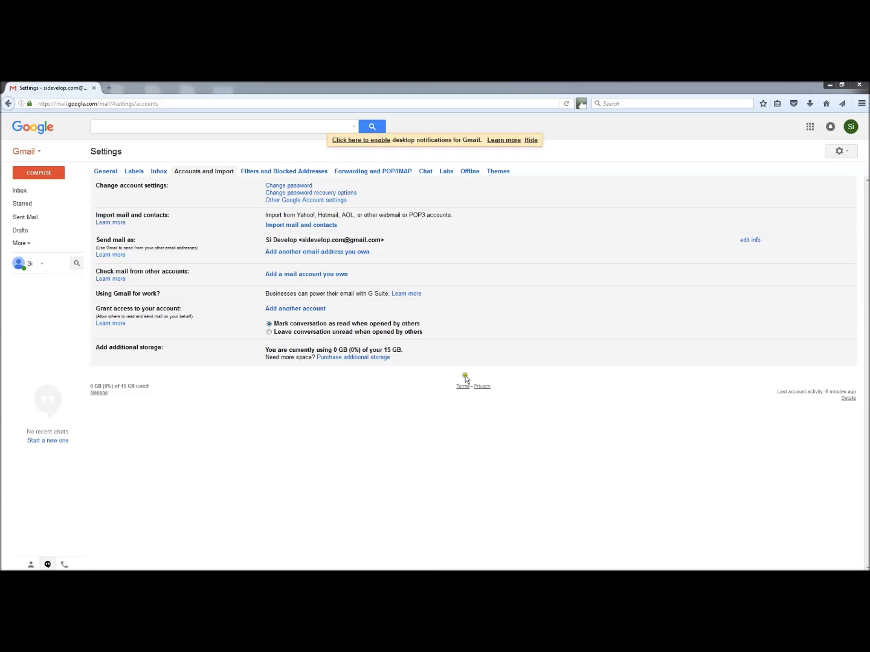
- Add another send-as identity with the custom-domain email address, turning off its treatment as an alias, and proceed to the SMTP settings
drag(100, 241, 135, 239)
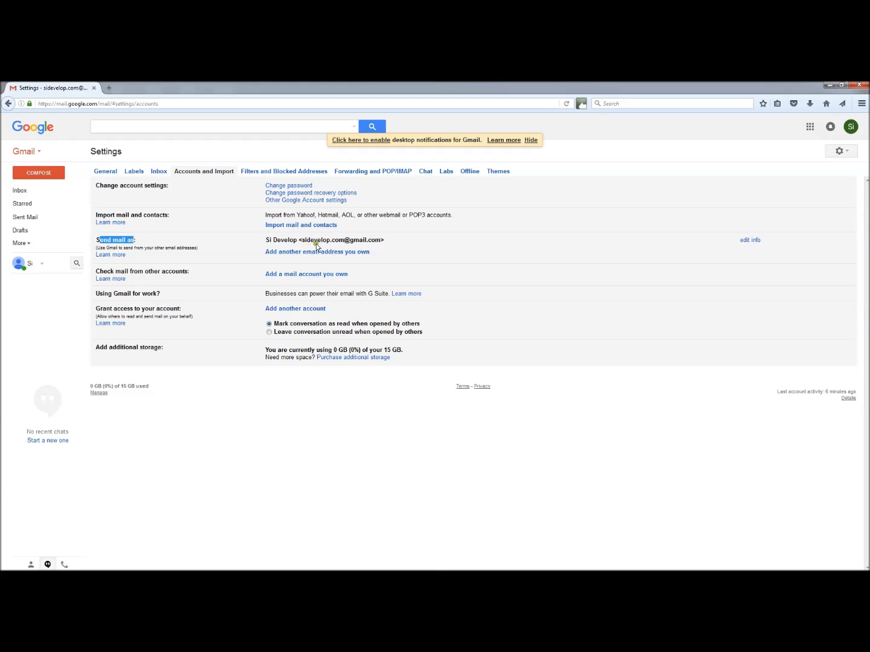
click(284, 257)
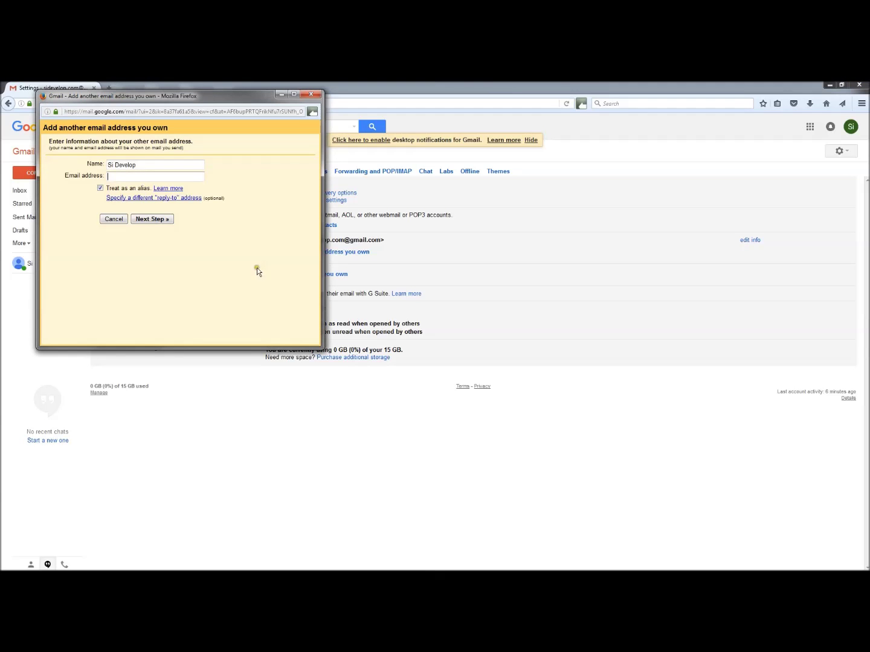
click(125, 175)
click(115, 165)
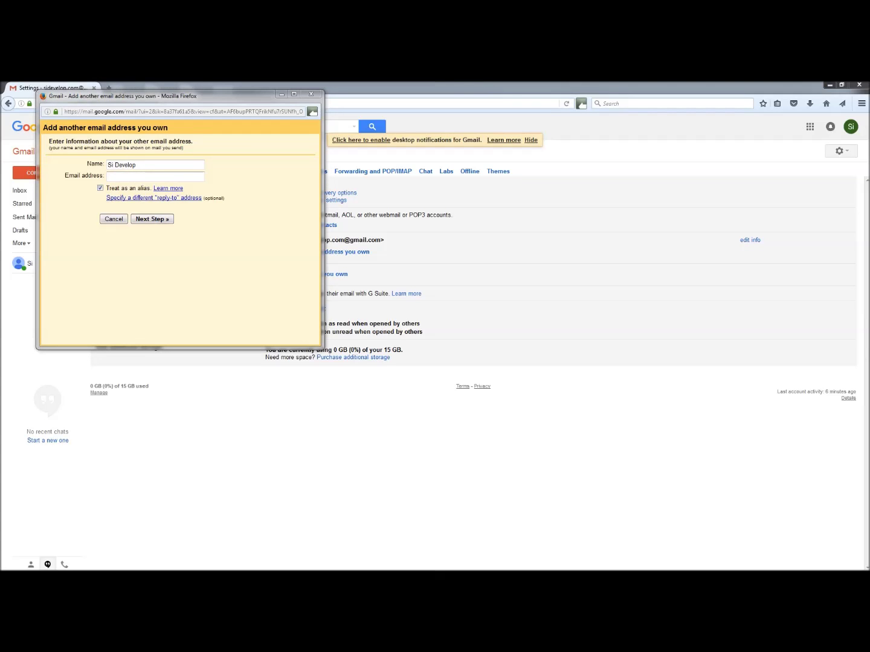
click(115, 176)
key(ctrl+v)
click(101, 187)
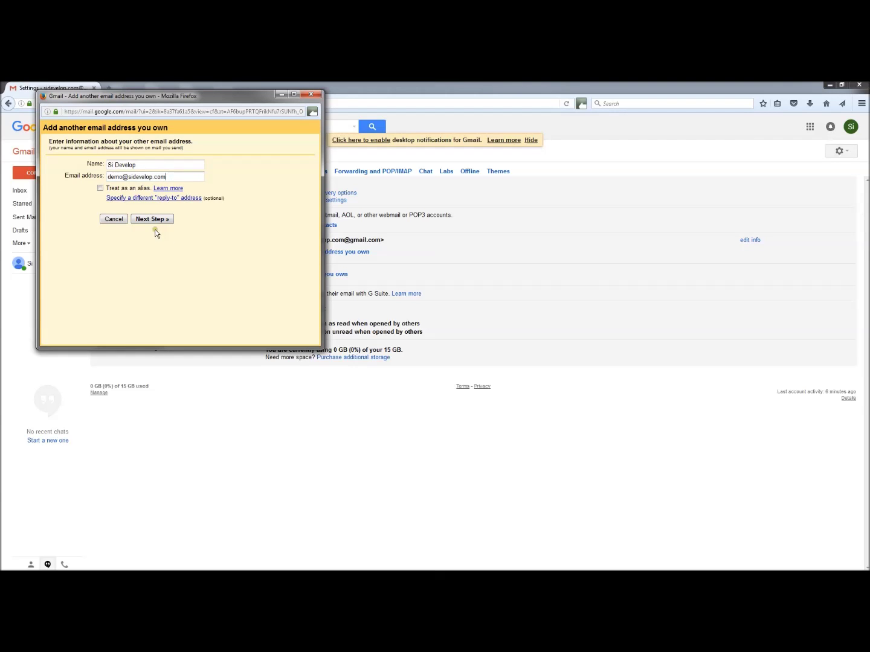
click(161, 220)
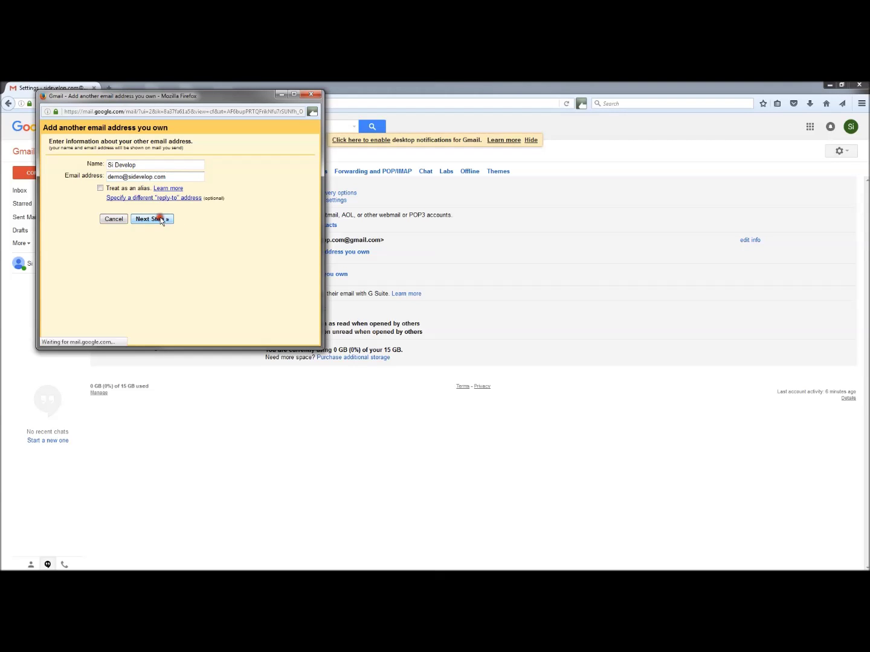
- Set the SMTP server to mail.sidevelop.com, the username to the full email address, and enter the mailbox password
click(118, 177)
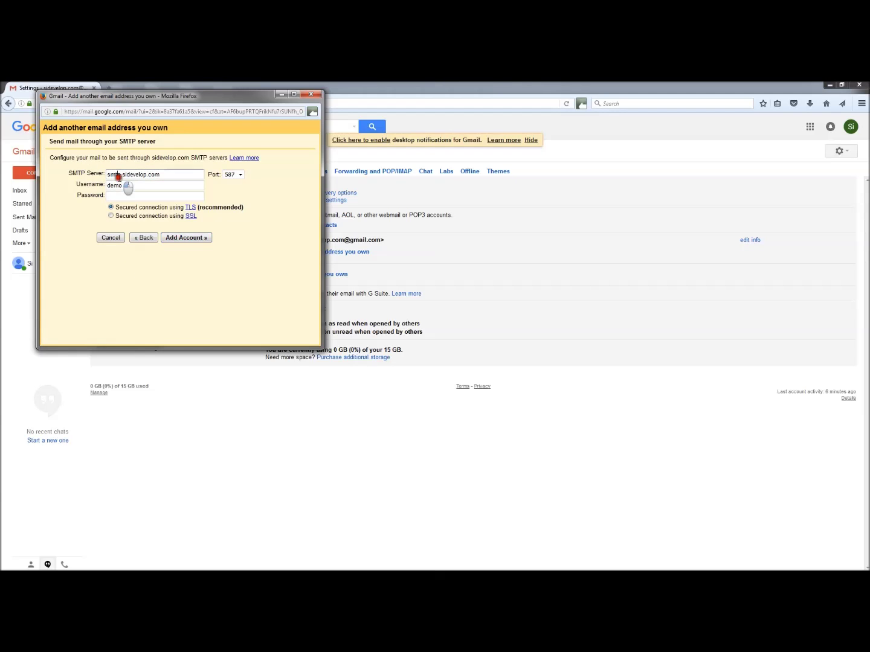
drag(122, 176, 96, 178)
text(mail)
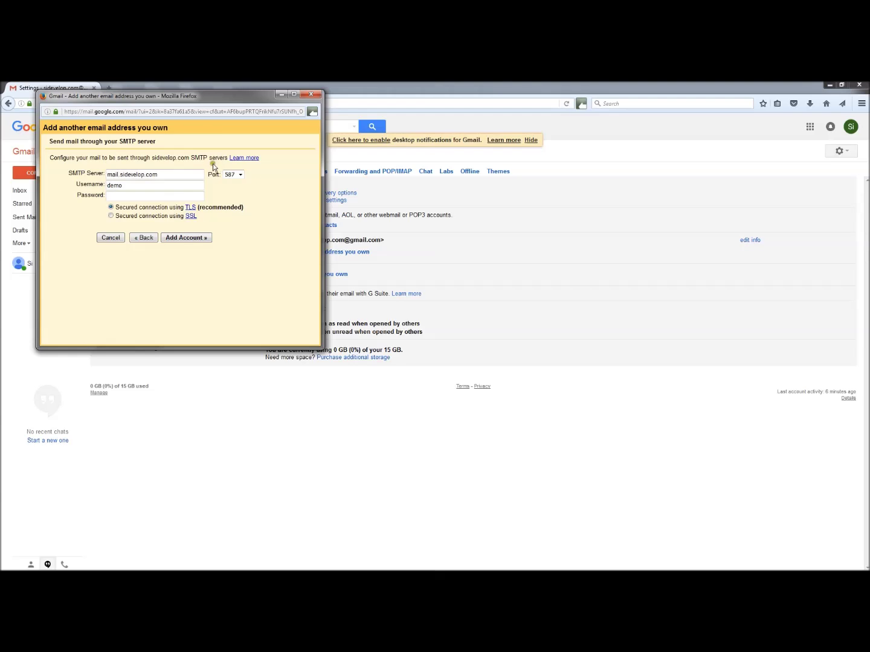
click(150, 187)
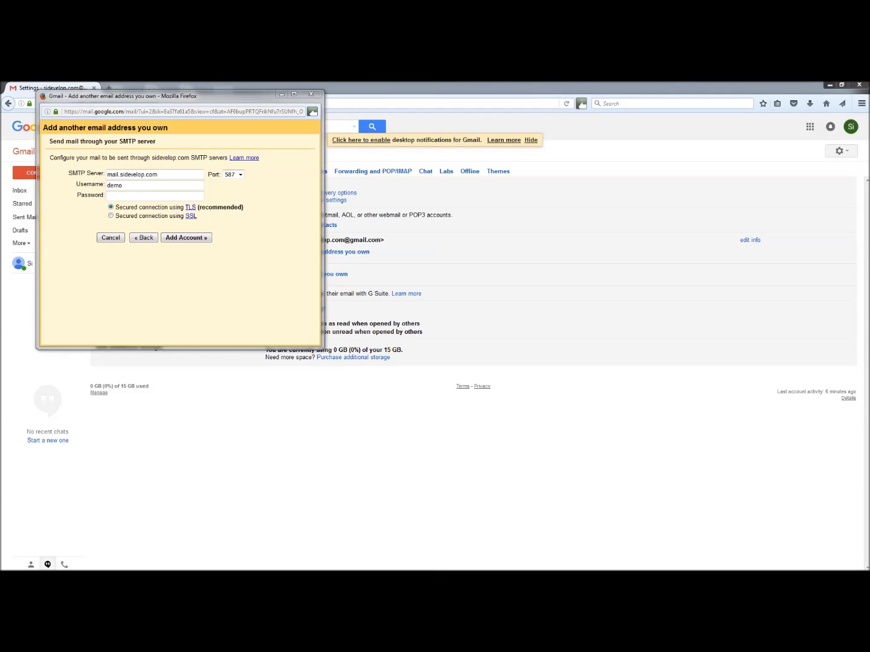
drag(140, 188, 84, 188)
key(ctrl+v)
click(117, 195)
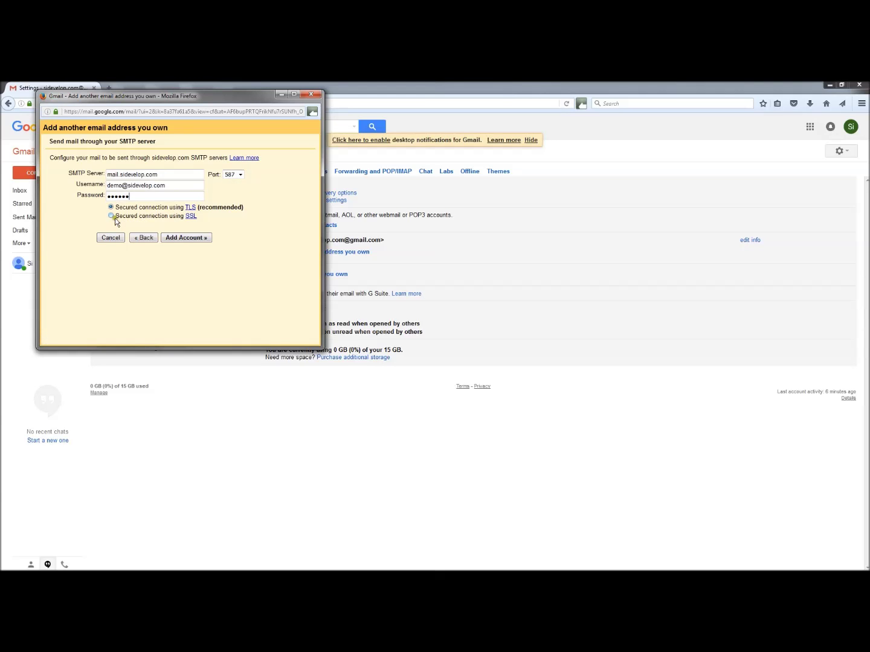
- Keep SMTP port 587 with TLS and add the outgoing mail account
click(236, 176)
click(230, 190)
click(233, 198)
click(175, 239)
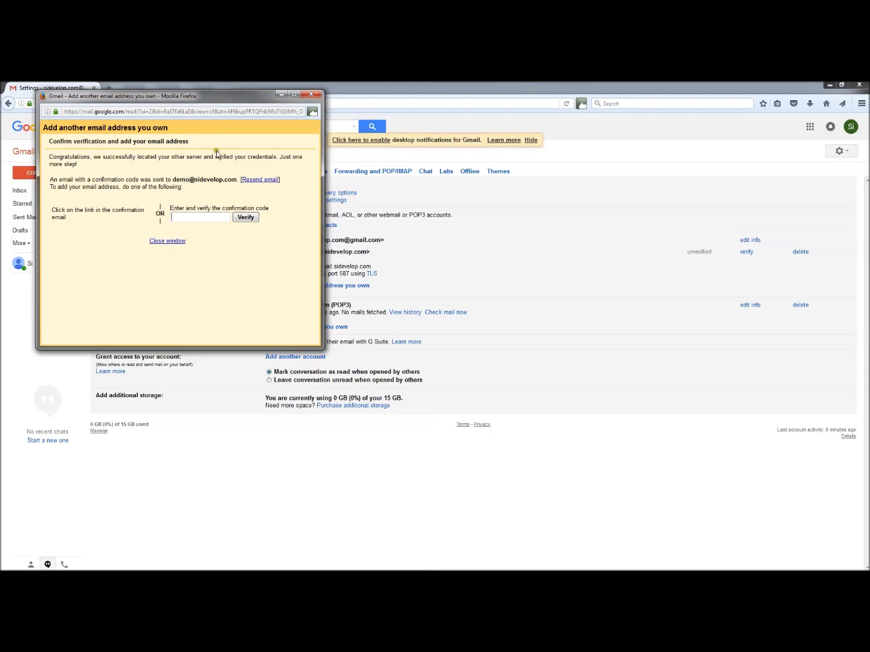
- Review the new account entries behind the verification window, dismiss it and check the inbox for the confirmation email
drag(218, 102, 455, 248)
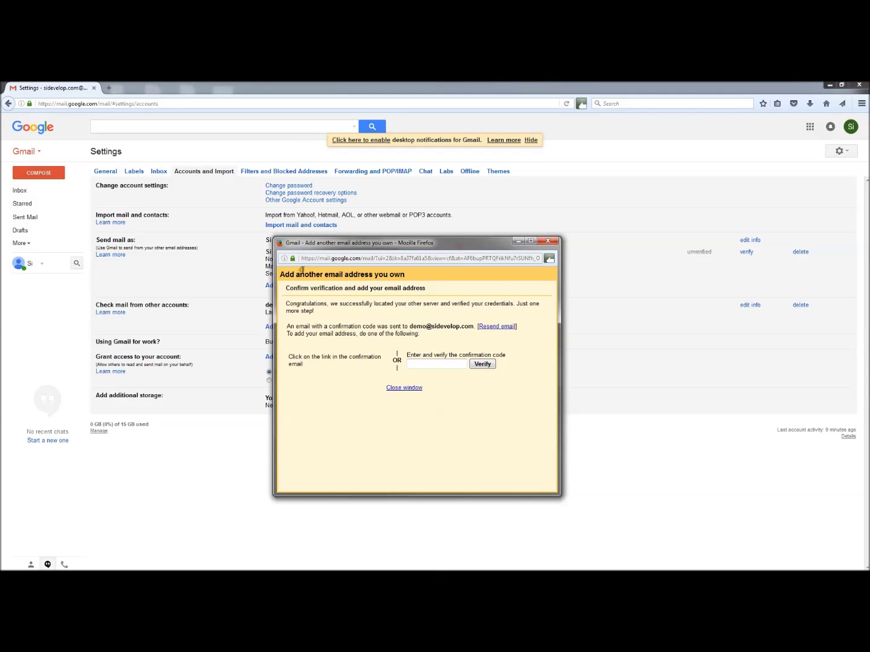
drag(360, 243, 281, 372)
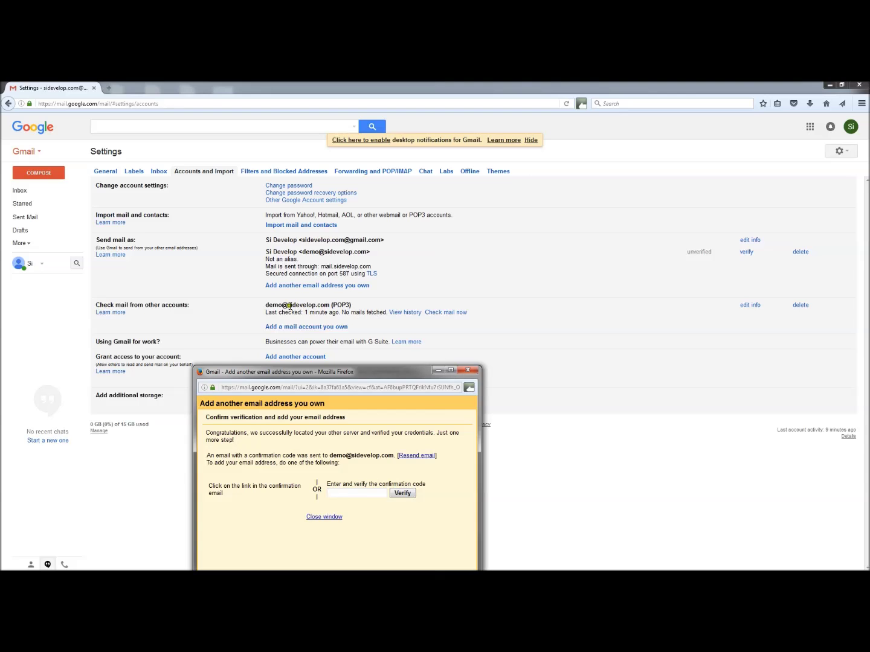
drag(397, 373, 489, 252)
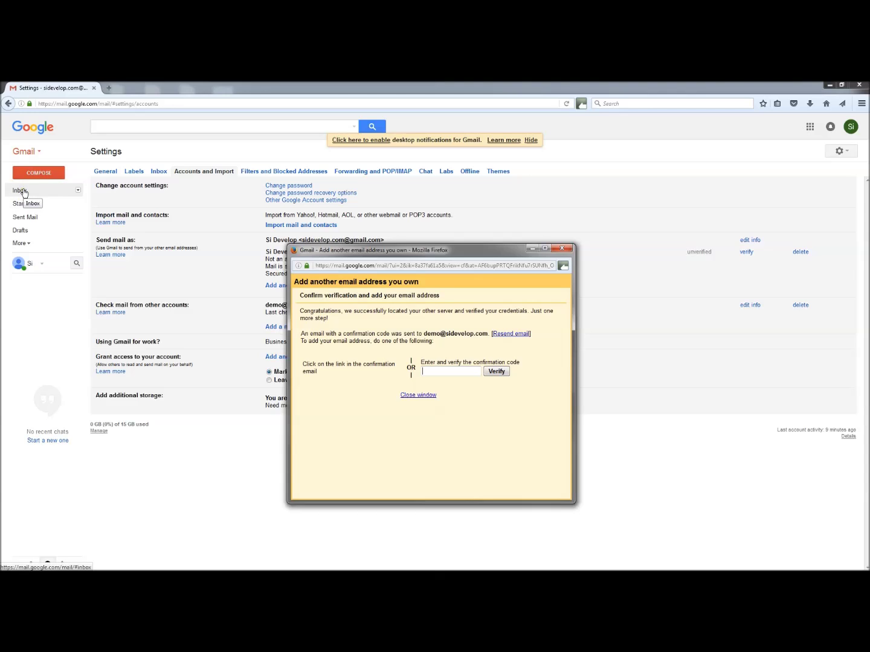
click(562, 248)
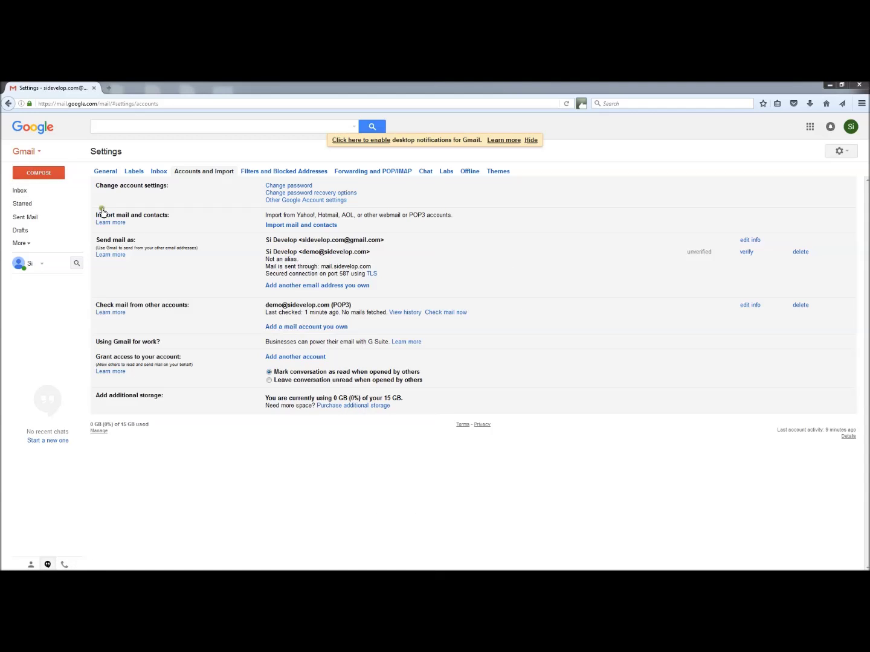
click(20, 191)
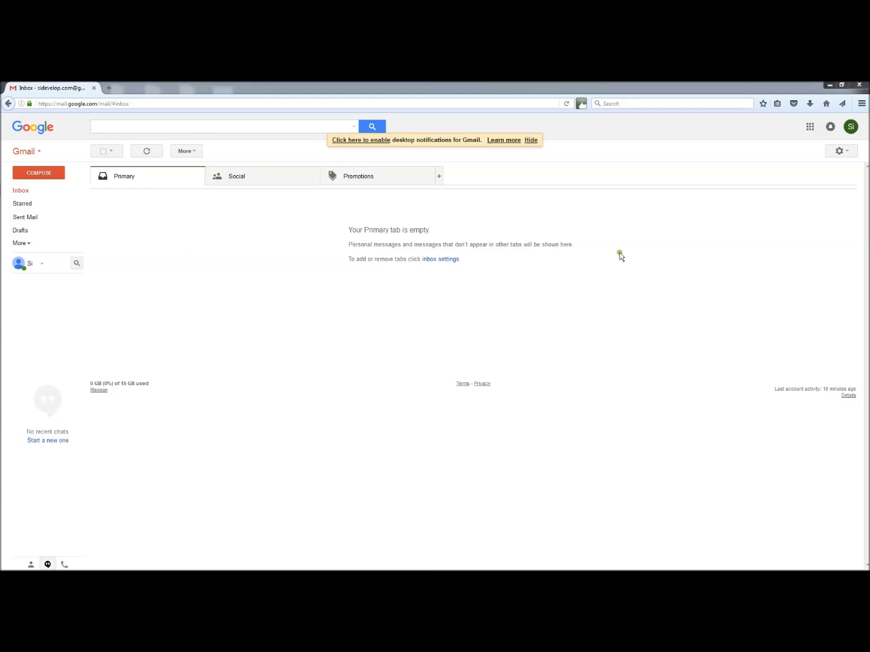
- Return to the Accounts and Import settings and check the added POP3 account for mail immediately
click(840, 150)
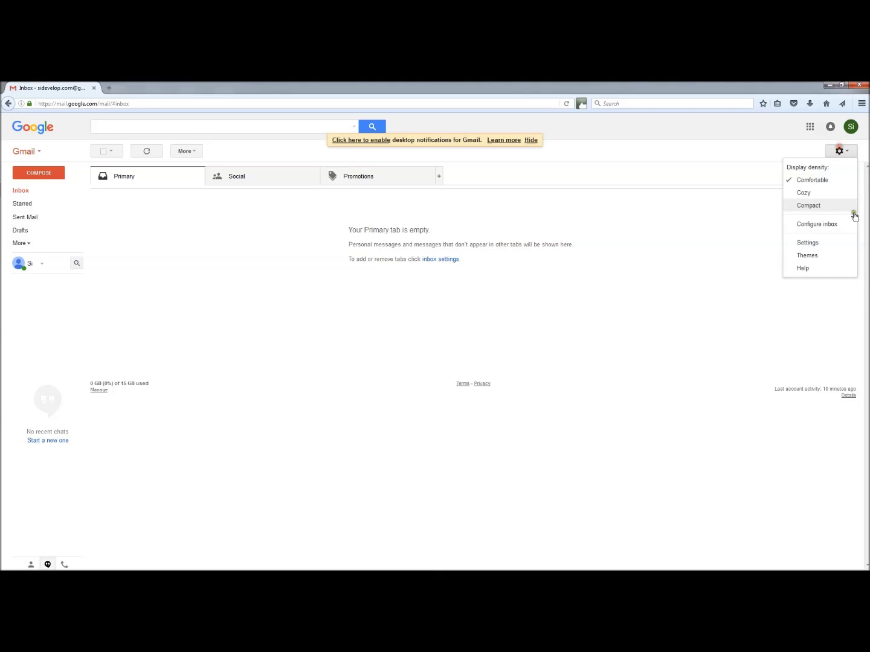
click(809, 242)
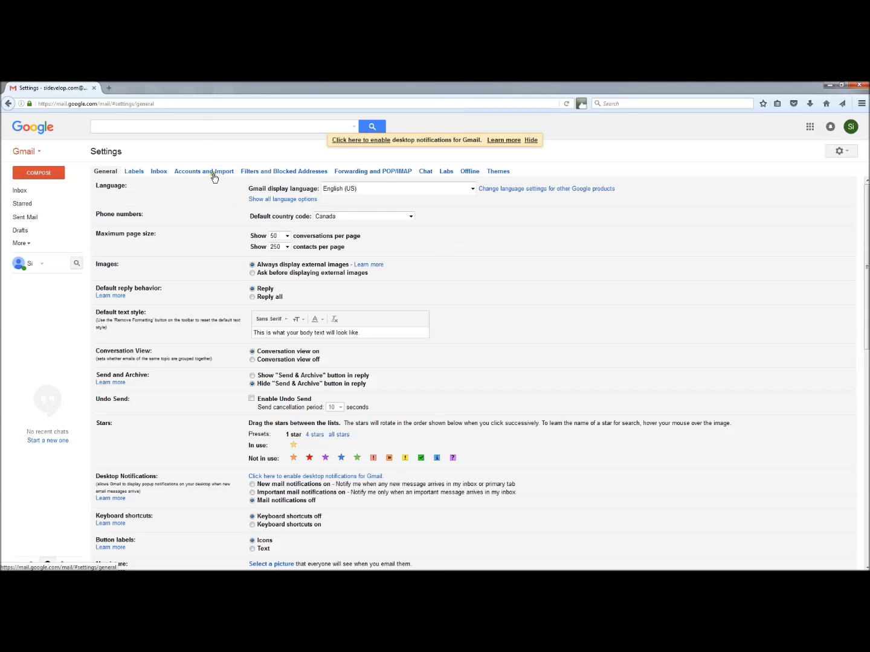
click(214, 174)
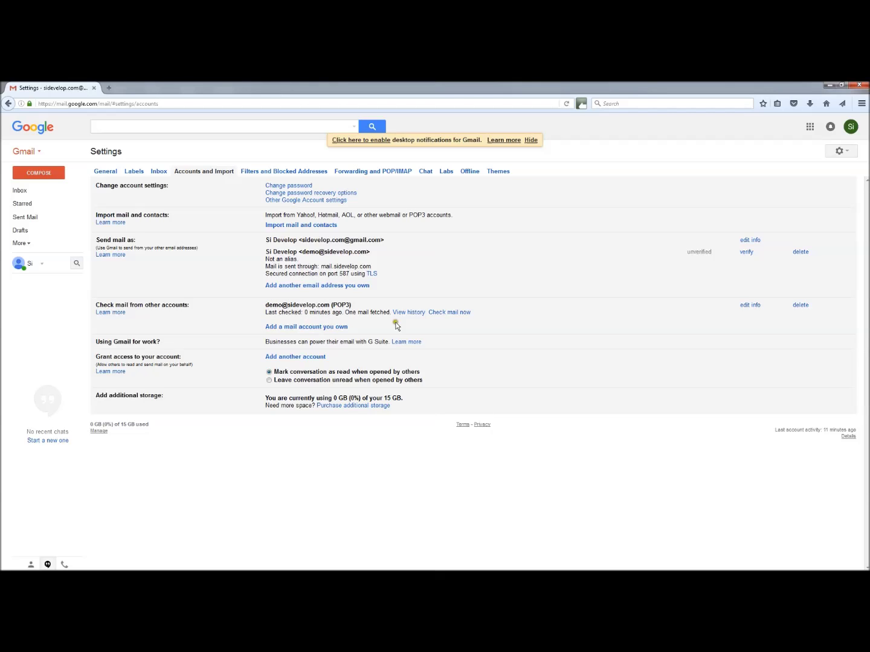
click(442, 313)
click(444, 313)
- Go back to the inbox and open the Gmail Team's send-mail confirmation message
click(107, 173)
click(25, 151)
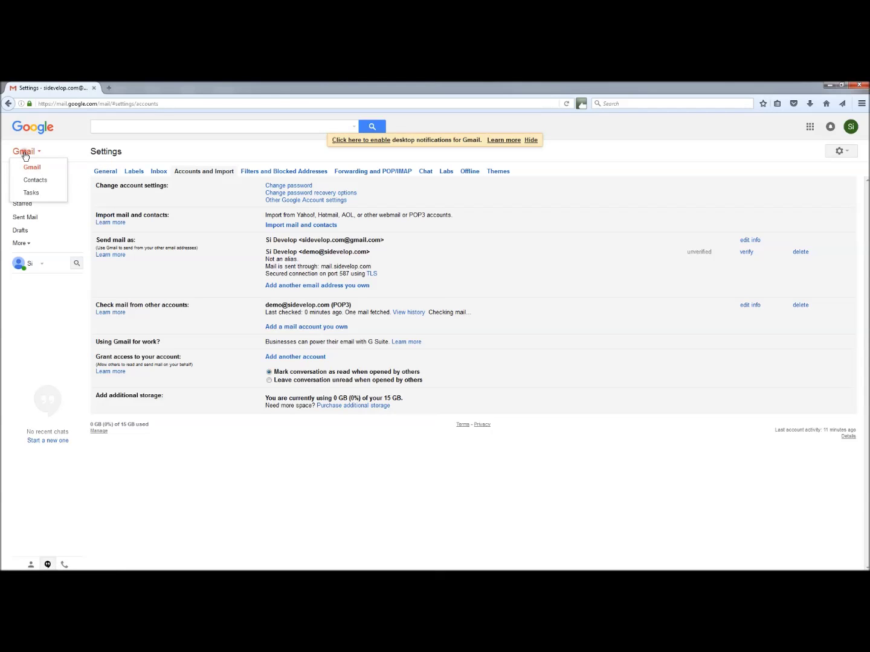
click(33, 167)
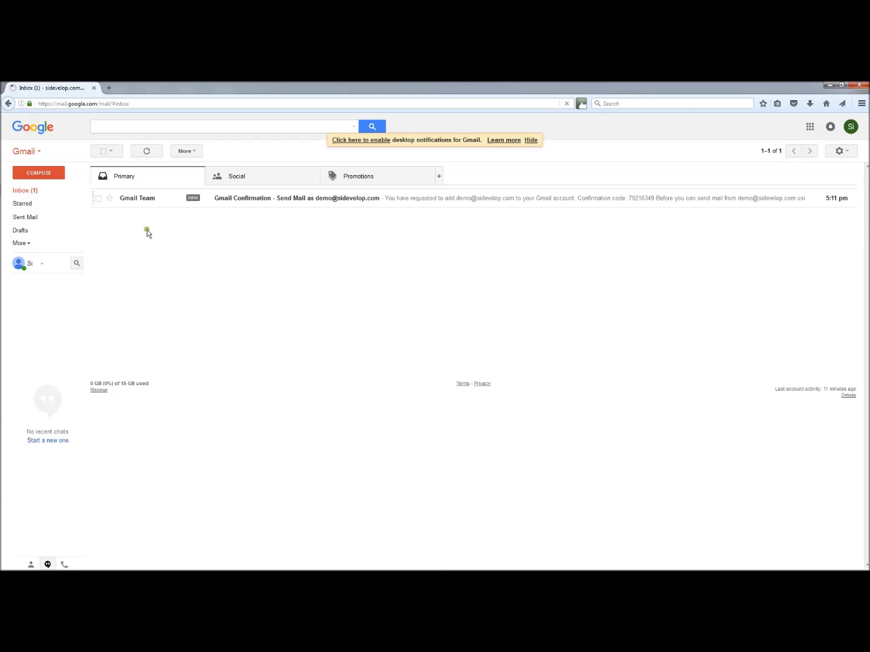
click(255, 199)
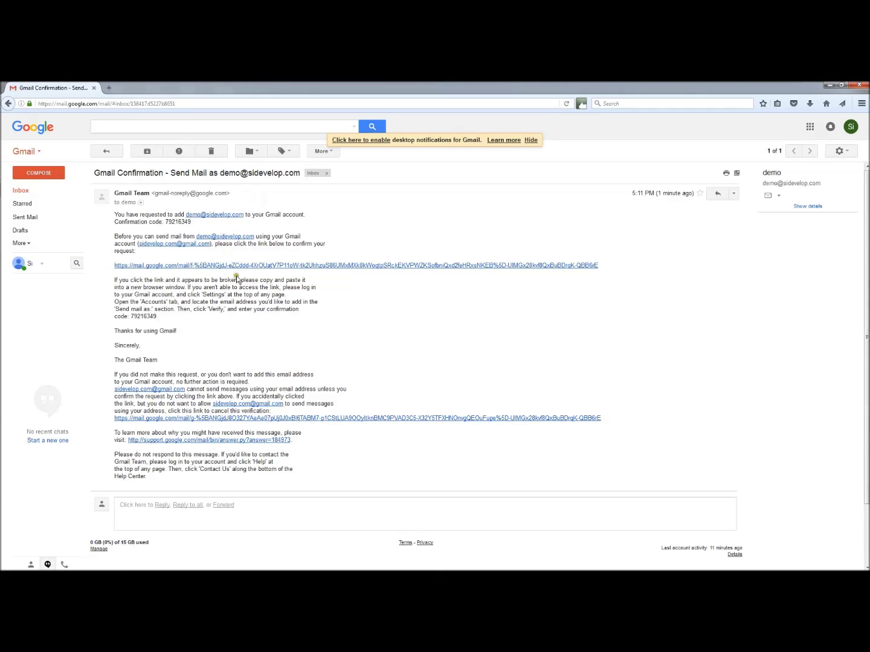
- Copy the confirmation code from the email and submit it to verify the new send-as address
double_click(174, 221)
key(ctrl+c)
key(alt+Tab)
drag(347, 203, 312, 161)
key(ctrl+v)
click(339, 278)
- Make the verified custom-domain address the default sender in the Accounts and Import settings
click(838, 153)
click(813, 245)
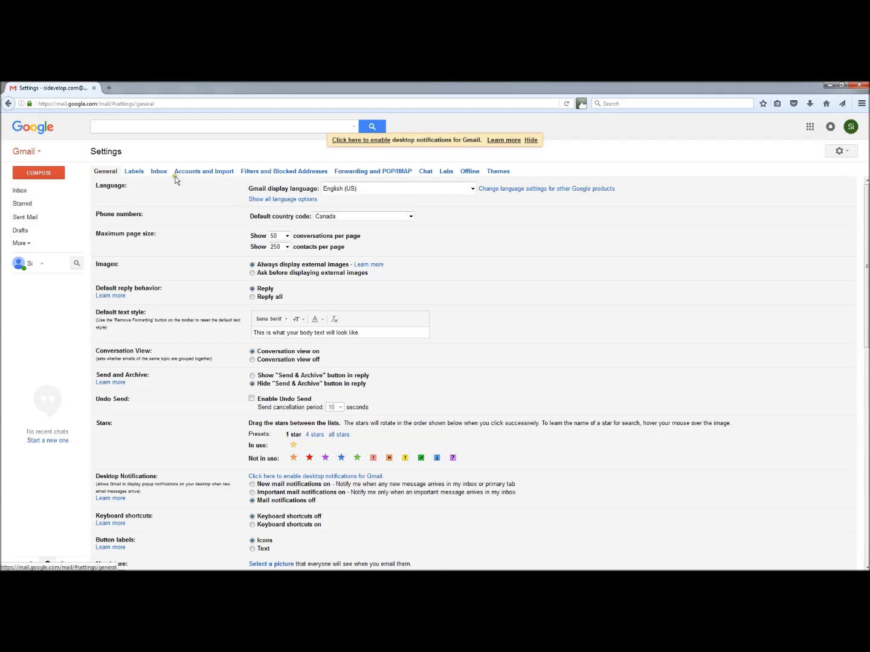
click(202, 171)
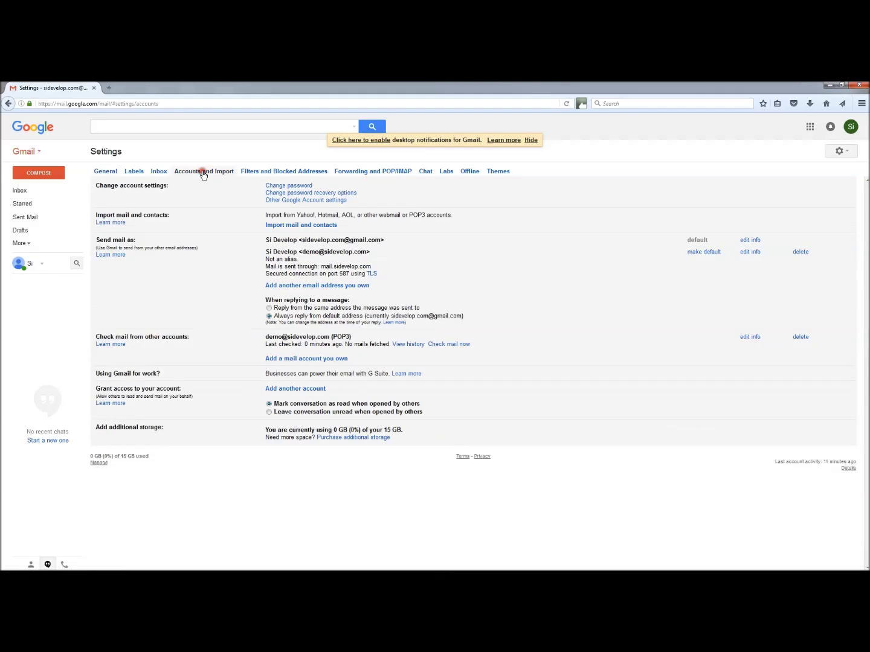
drag(298, 252, 369, 253)
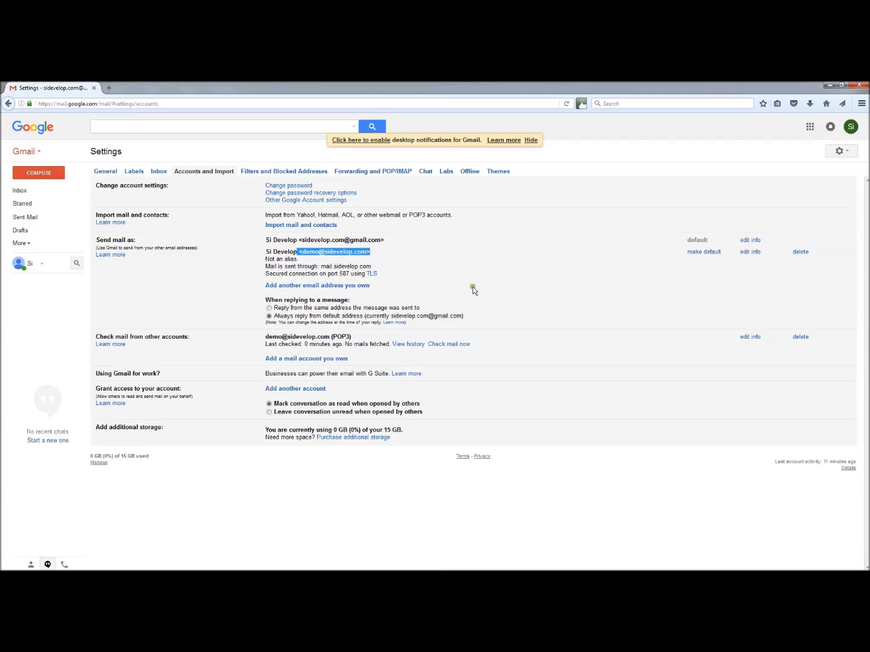
click(707, 252)
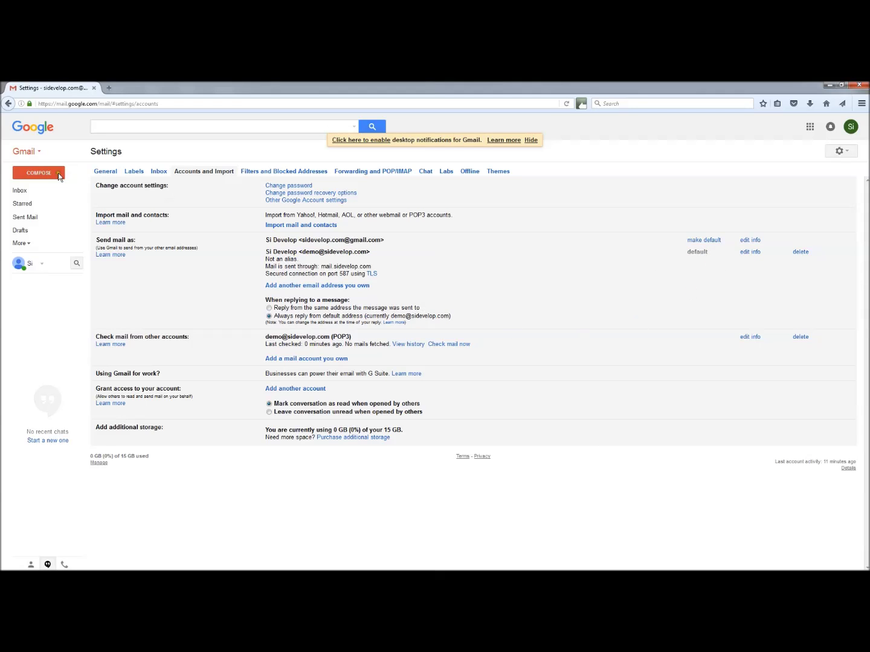
- Compose a new message and check which sender address it uses
click(34, 172)
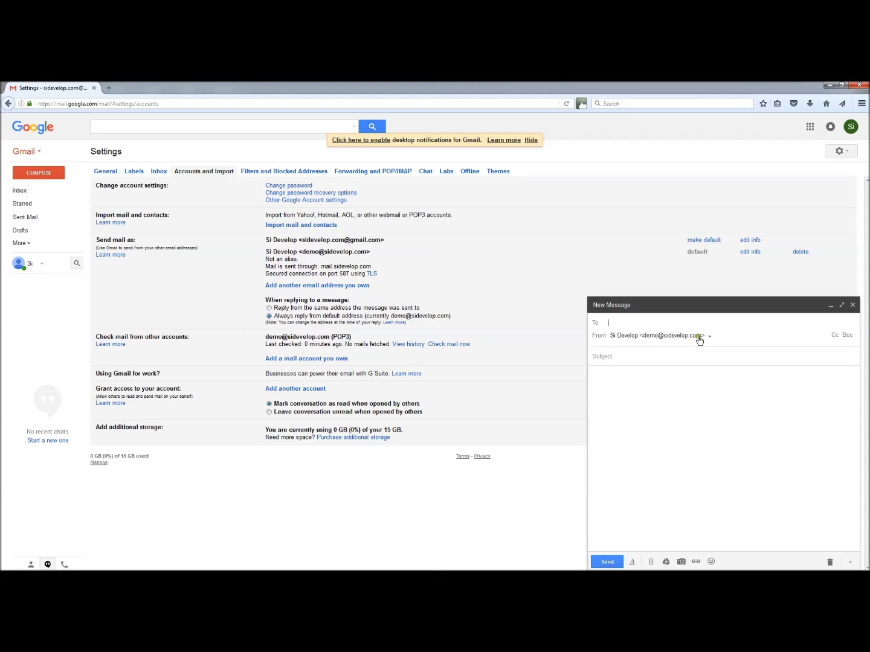
click(647, 357)
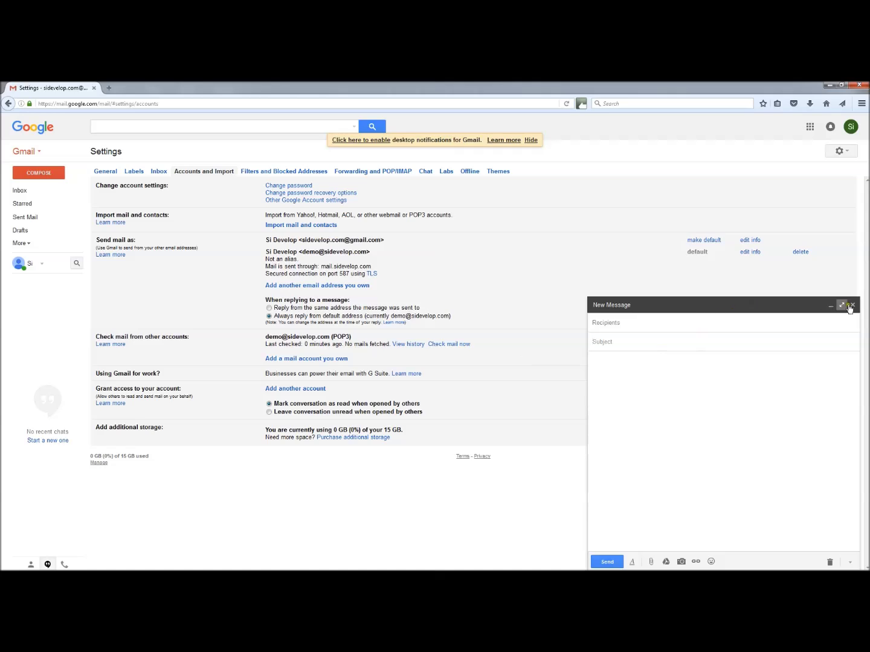